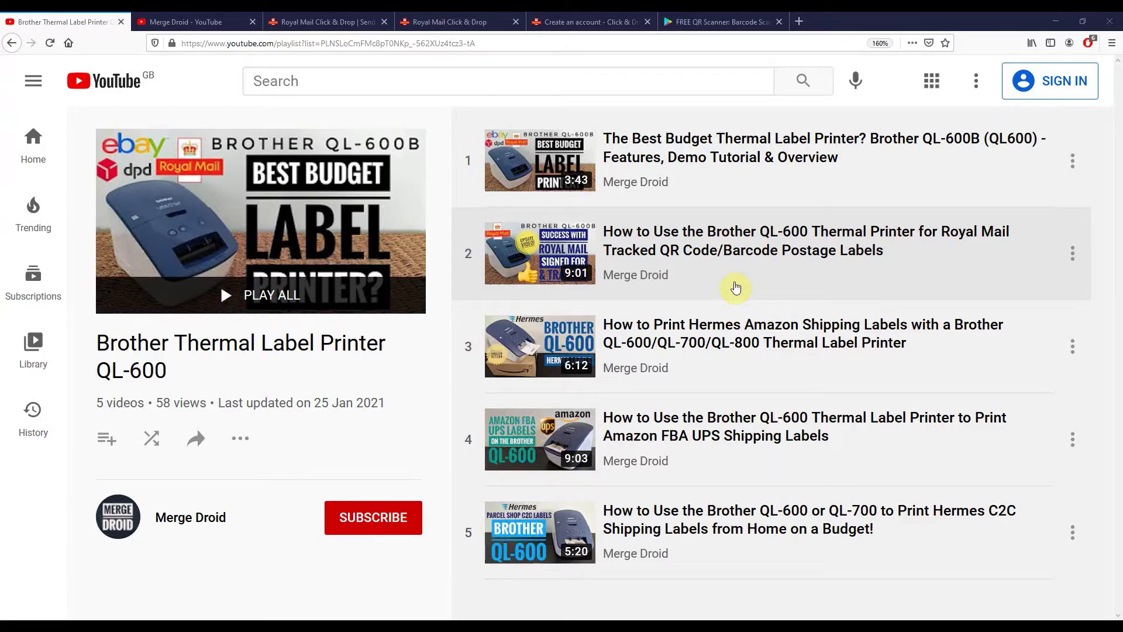
Switch to the channel's YouTube tab to show its Videos page.
{"action": "left_click", "coordinate": [208, 21]}
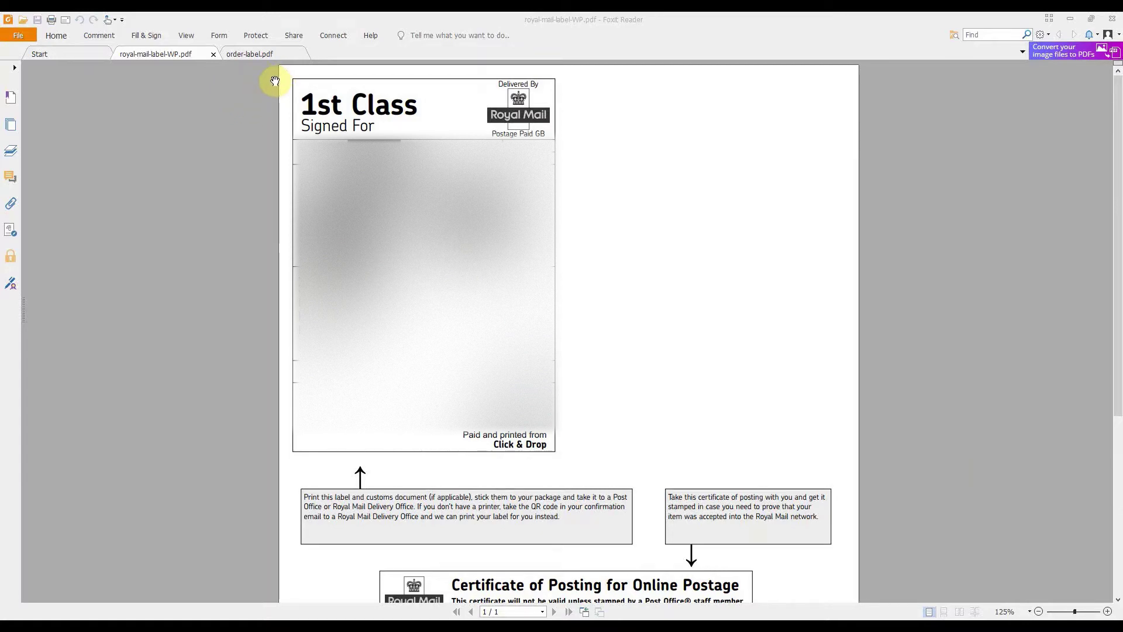
Snapshot the whole 1st Class label region of the PDF to the clipboard with SnapShot.
{"action": "left_click", "coordinate": [59, 37]}
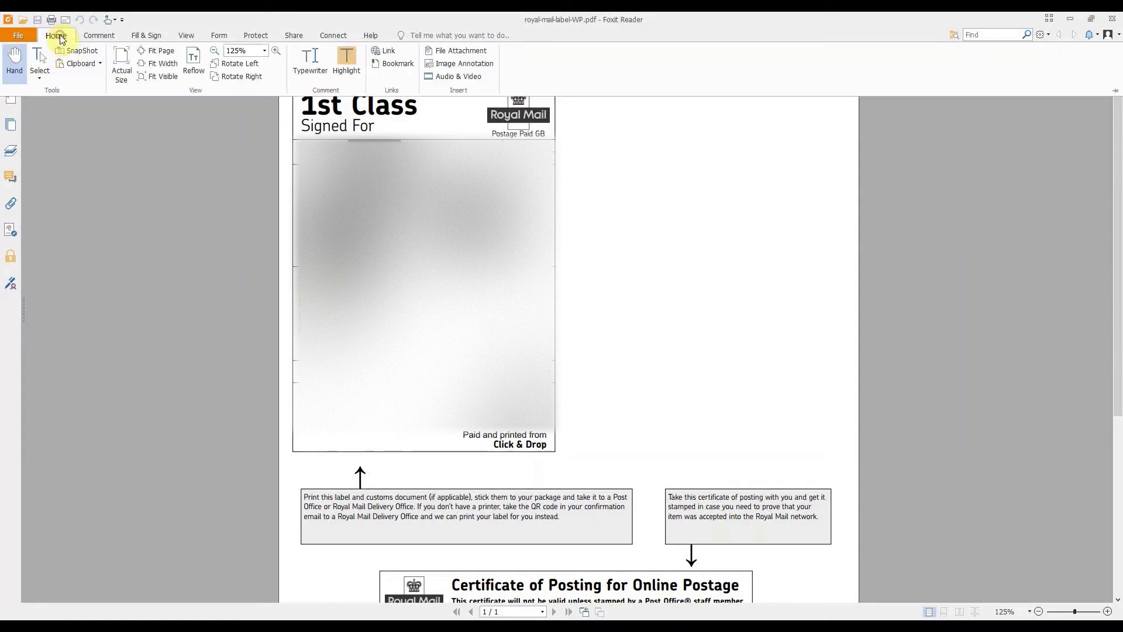
{"action": "left_click", "coordinate": [82, 56]}
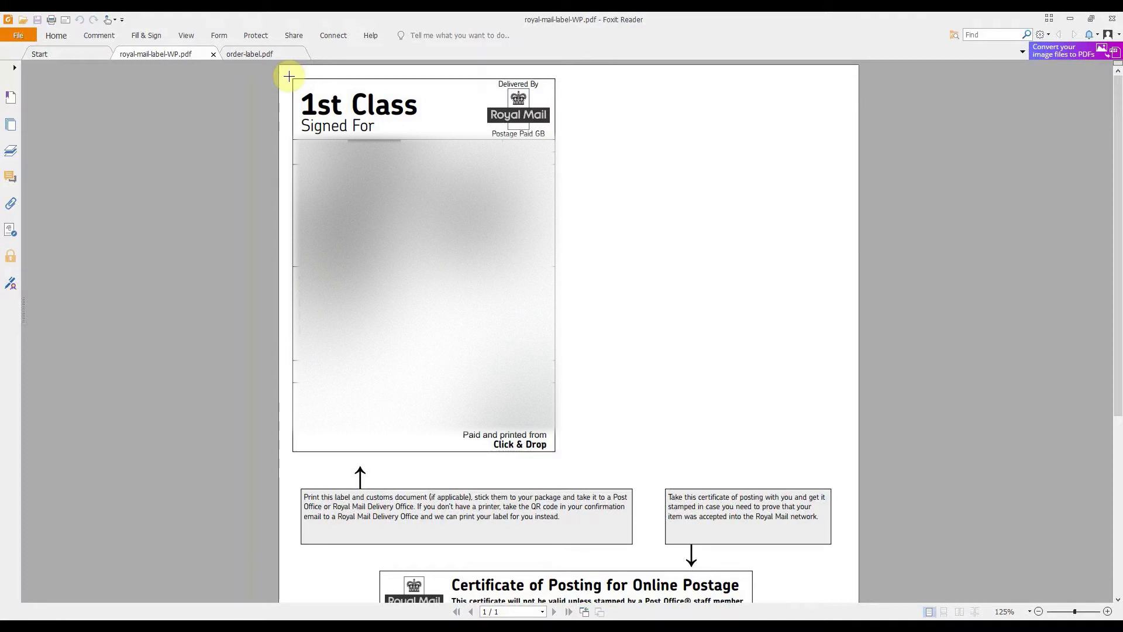
{"action": "left_click_drag", "start_coordinate": [289, 76], "coordinate": [556, 454]}
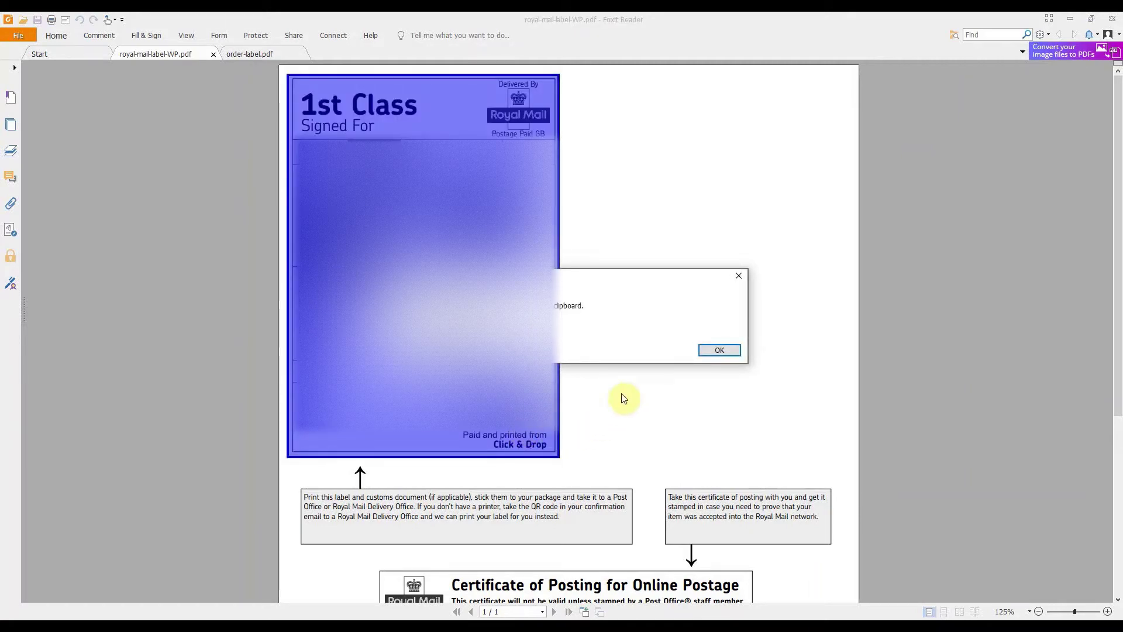
{"action": "left_click", "coordinate": [713, 351]}
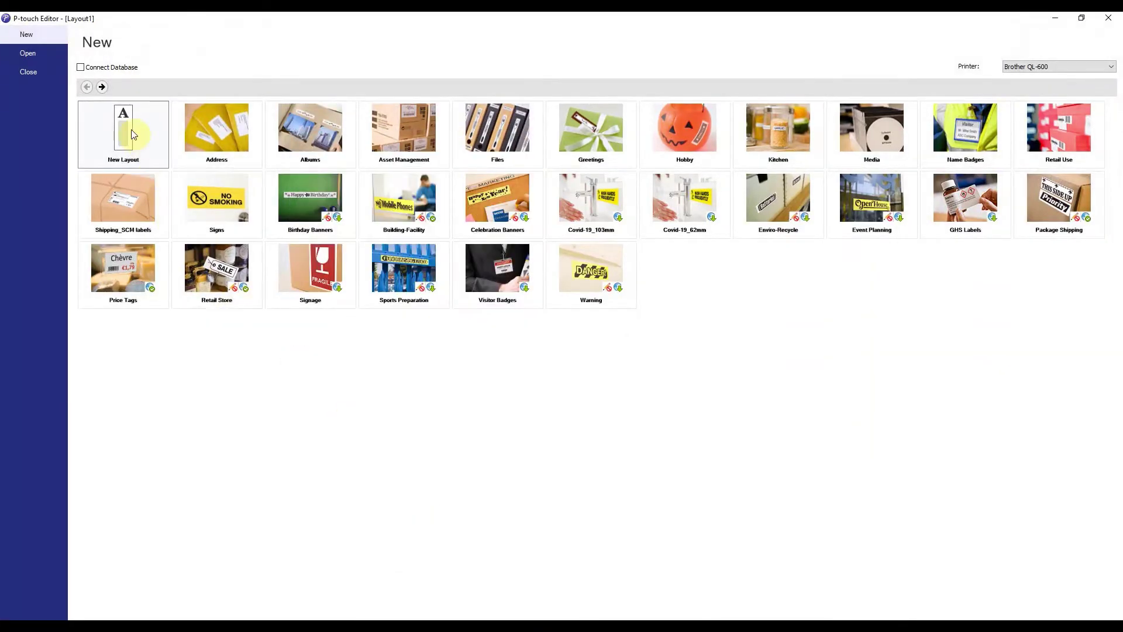
Create a blank 62mm x 100mm layout, remove the empty text frame, and paste the label image.
{"action": "left_click", "coordinate": [132, 131]}
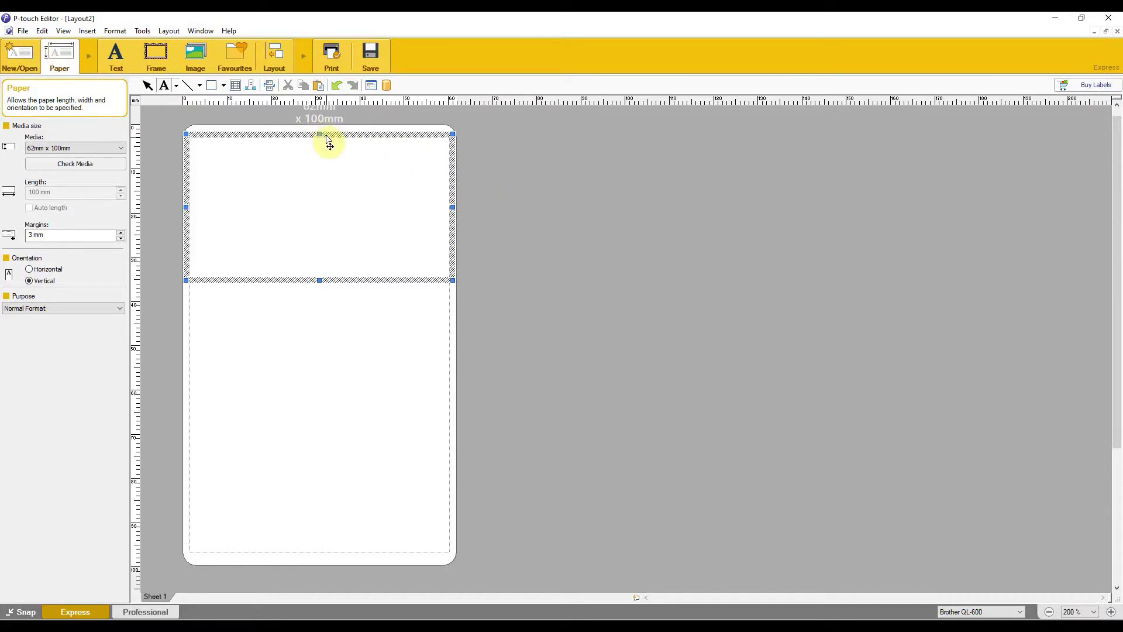
{"action": "key", "text": "ctrl+z"}
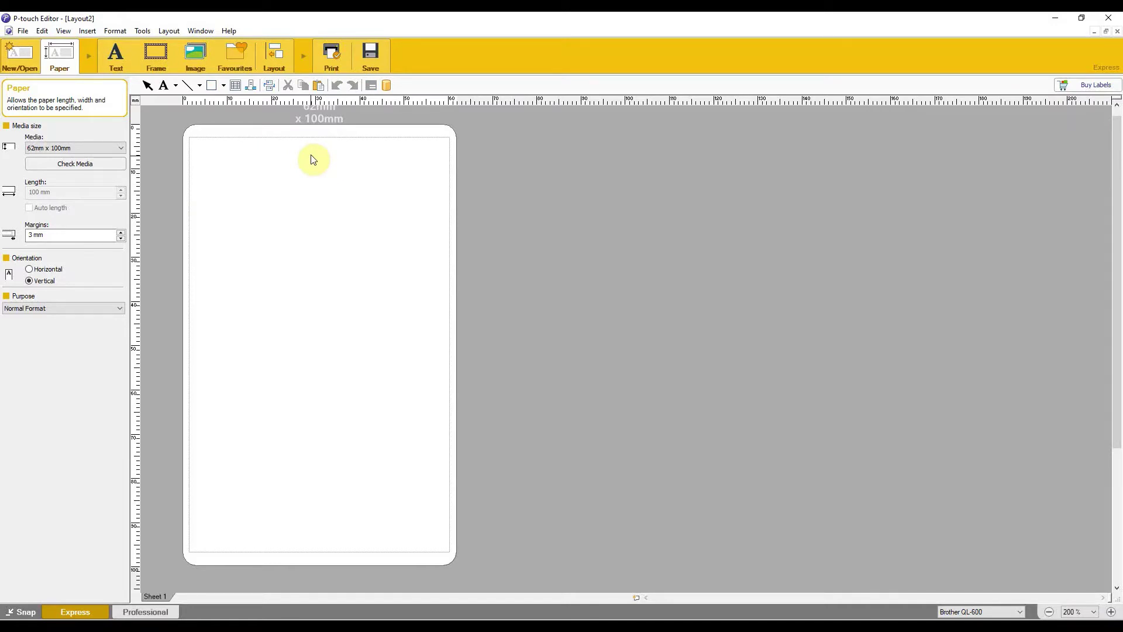
{"action": "right_click", "coordinate": [312, 159]}
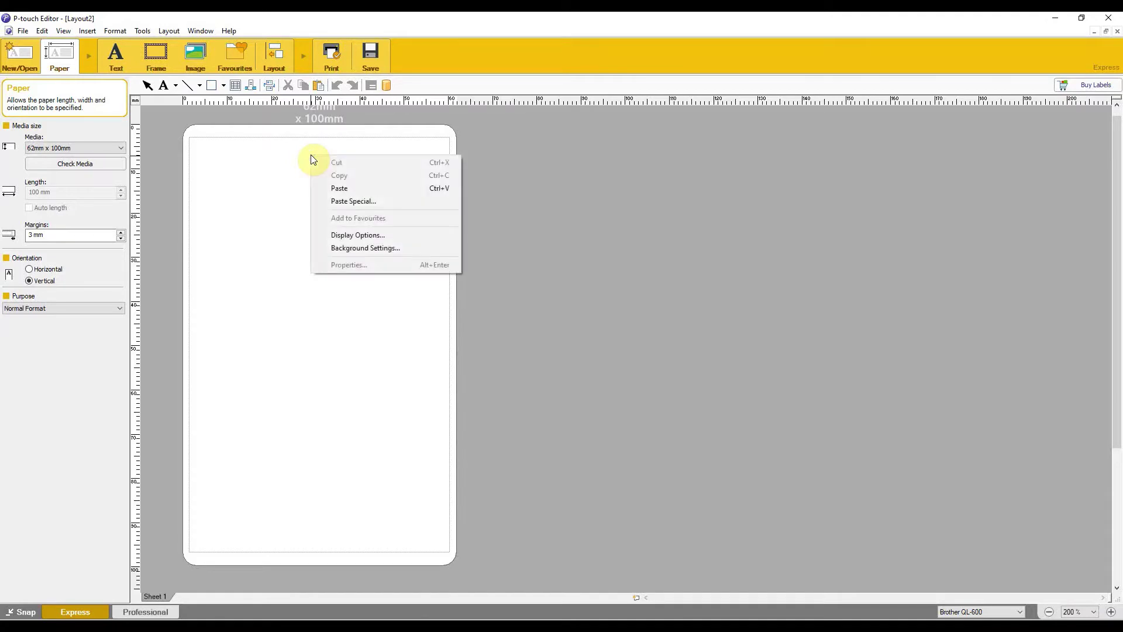
{"action": "left_click", "coordinate": [333, 190]}
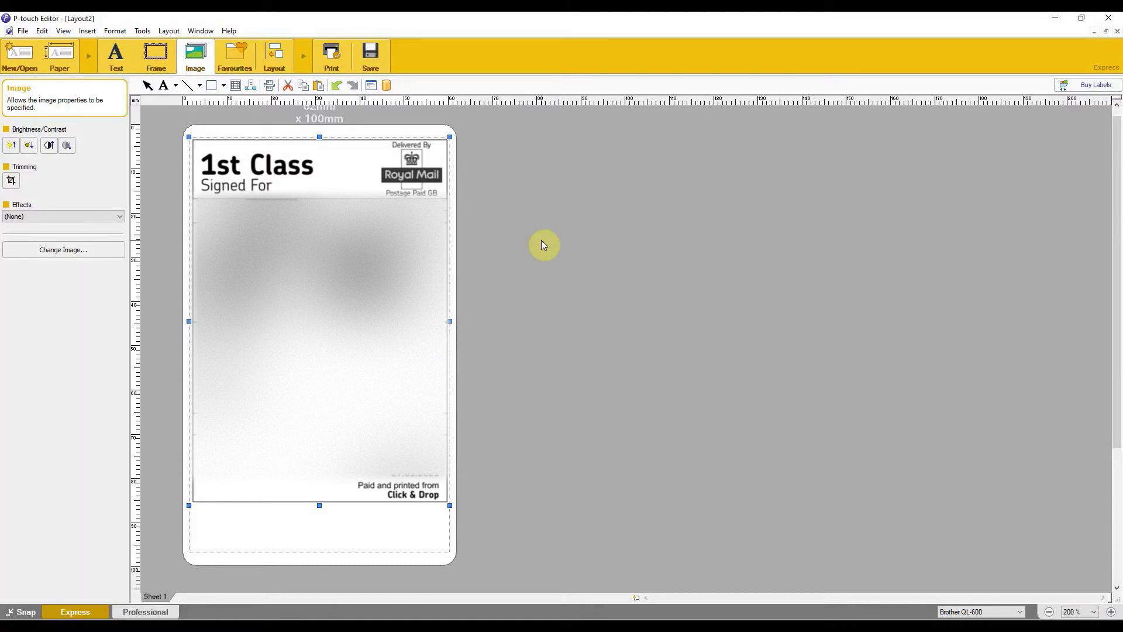
{"action": "left_click", "coordinate": [542, 241]}
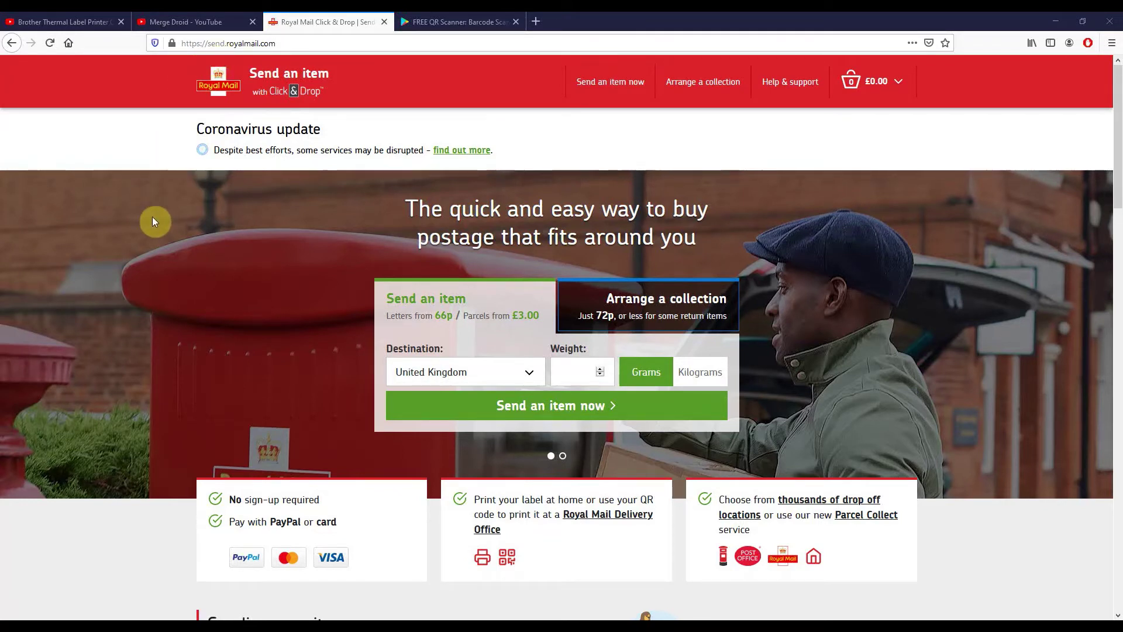
Scroll the Send an item page down to the online-stores section and footer.
{"action": "scroll", "coordinate": [152, 216], "scroll_direction": "down", "scroll_amount": 1}
{"action": "scroll", "coordinate": [154, 220], "scroll_direction": "down", "scroll_amount": 10}
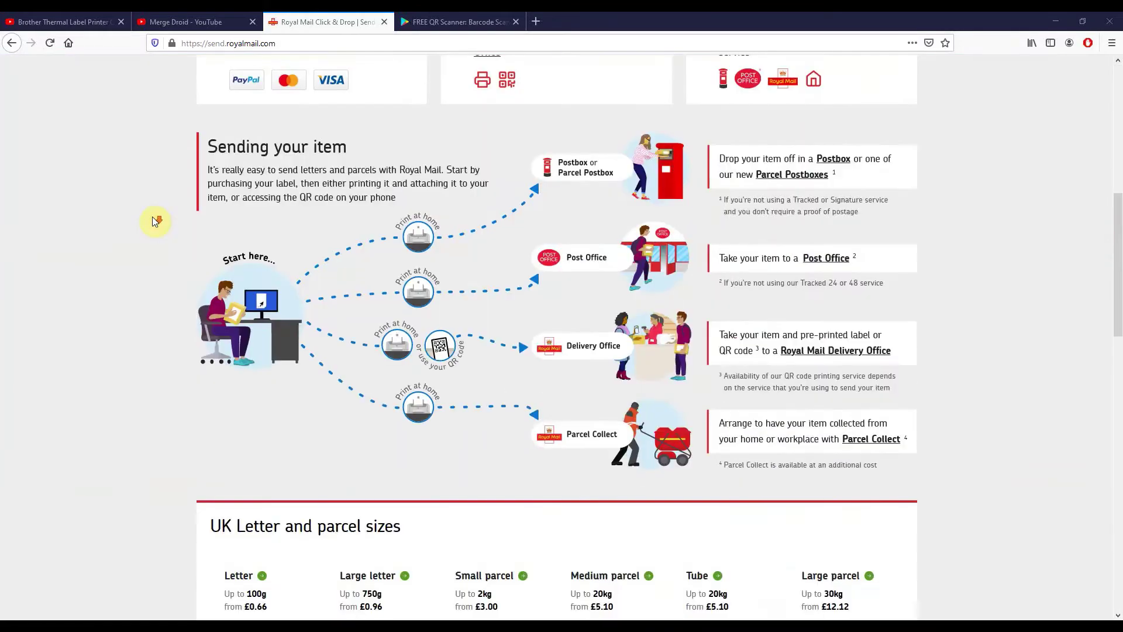
{"action": "scroll", "coordinate": [153, 218], "scroll_direction": "down", "scroll_amount": 10}
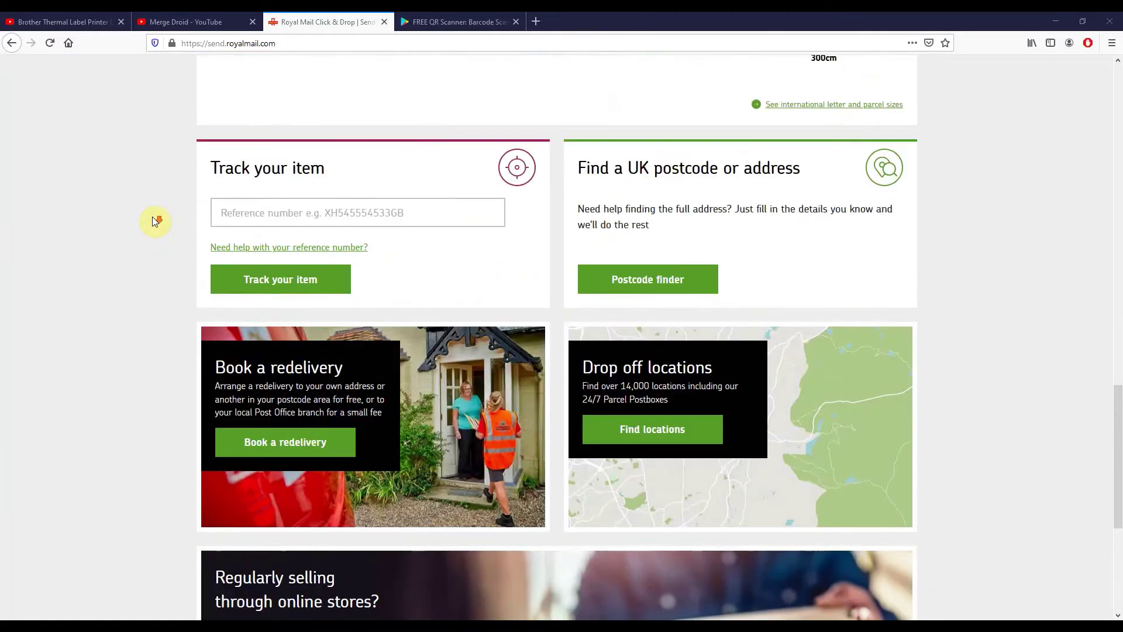
{"action": "scroll", "coordinate": [153, 221], "scroll_direction": "down", "scroll_amount": 2}
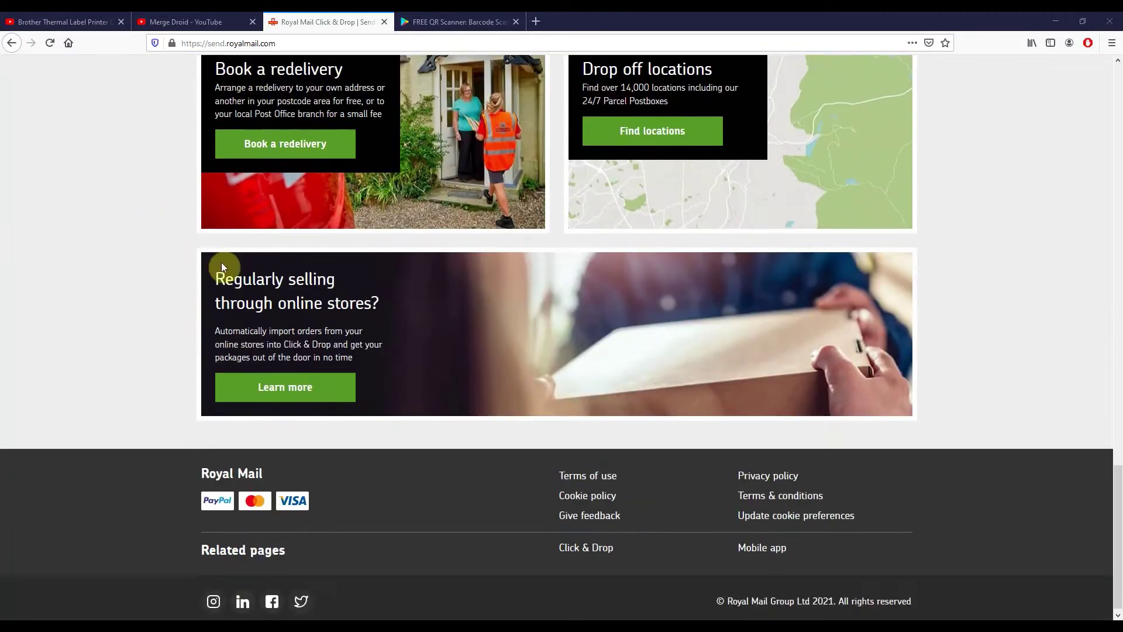
Follow Learn more and Register for Click & Drop, then switch to the dashboard window.
{"action": "left_click", "coordinate": [287, 396]}
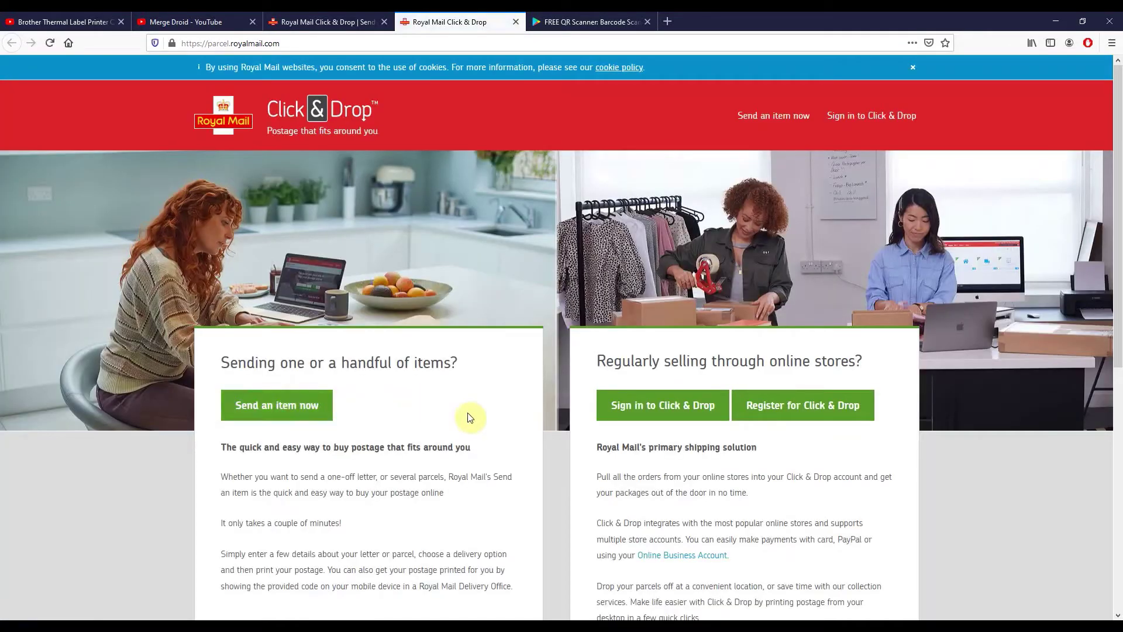
{"action": "left_click", "coordinate": [823, 410]}
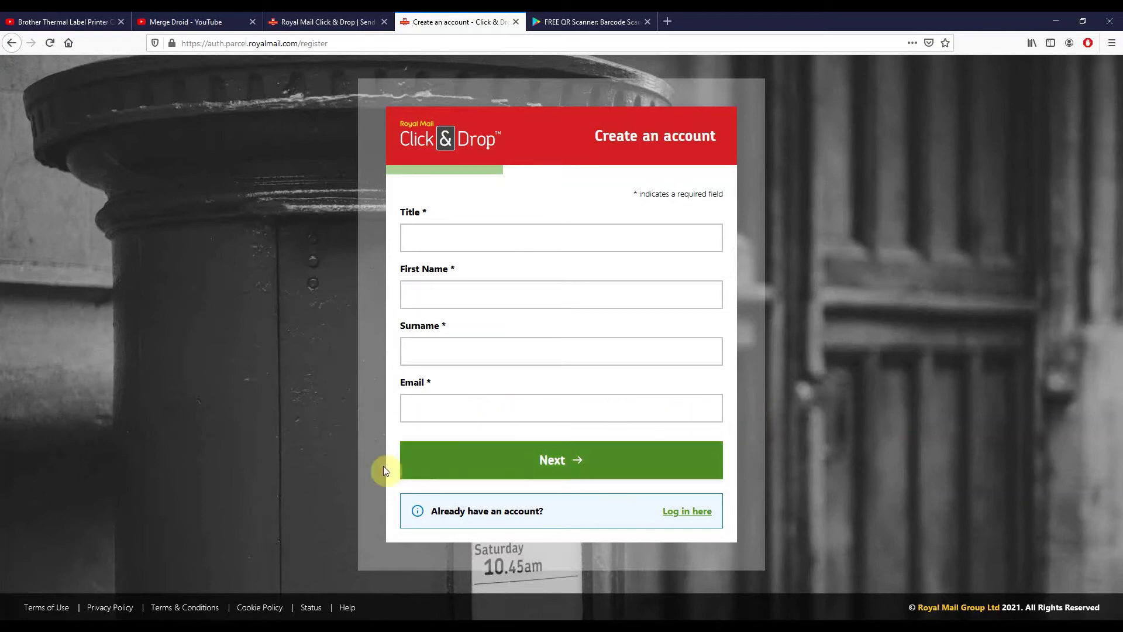
{"action": "mouse_move", "coordinate": [390, 625]}
{"action": "left_click", "coordinate": [449, 582]}
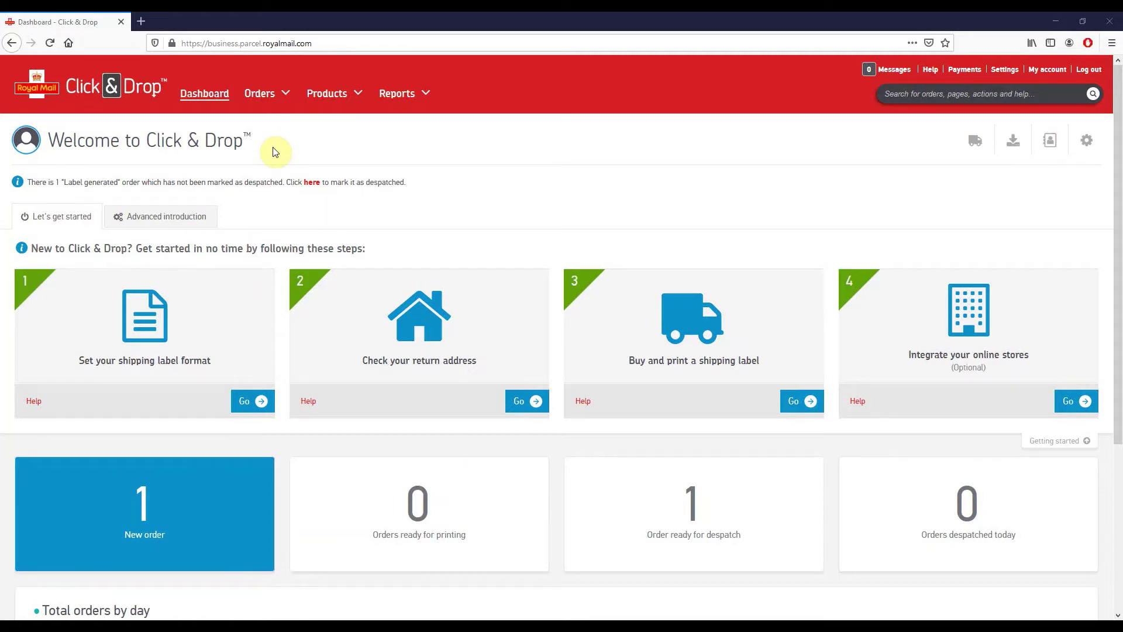
Change the Click & Drop shipping label format from A4 to 6x4.
{"action": "mouse_move", "coordinate": [250, 300]}
{"action": "left_click", "coordinate": [240, 405]}
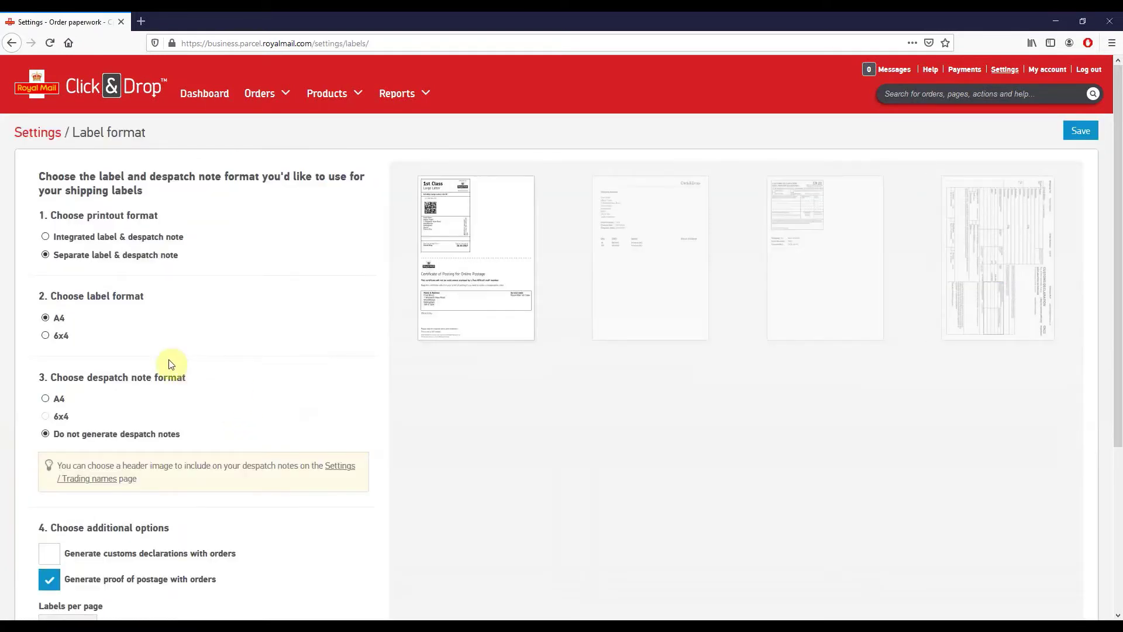
{"action": "left_click", "coordinate": [47, 321]}
{"action": "left_click", "coordinate": [53, 337]}
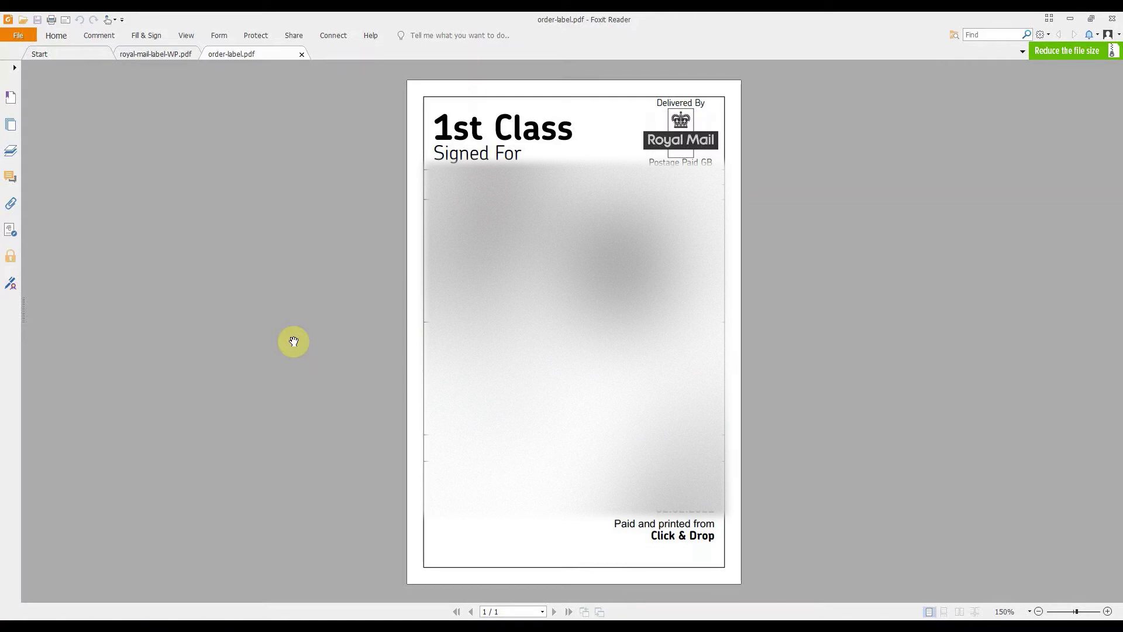
Open the Print dialog for order-label.pdf with Brother QL-600 as the printer.
{"action": "key", "text": "ctrl+p"}
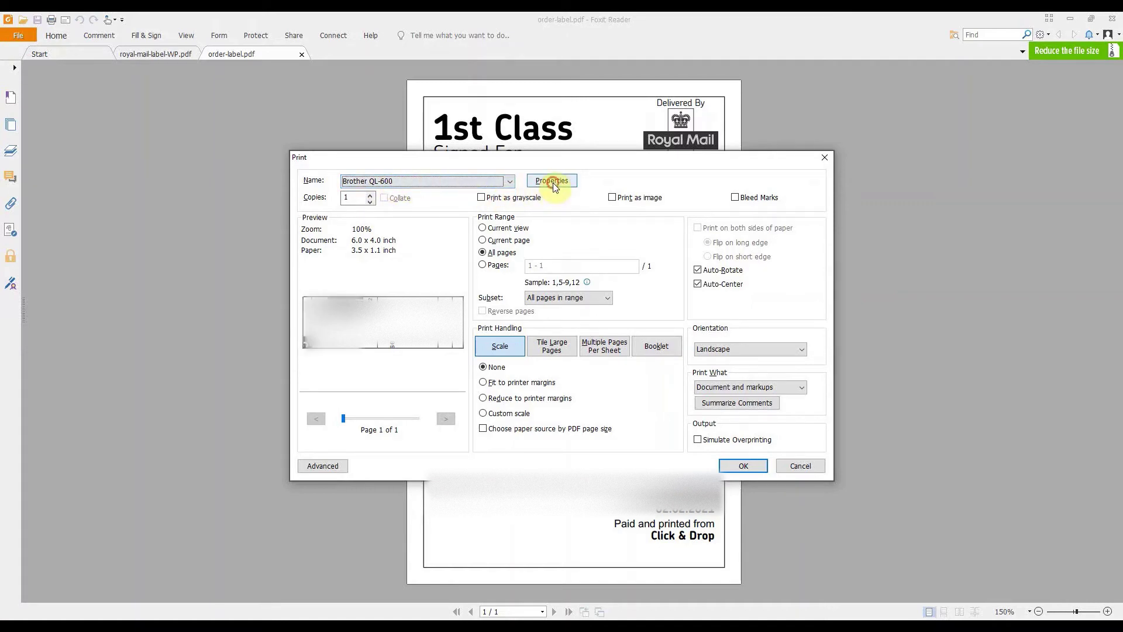
Set the Brother QL-600 paper size to 62mm and print quality to High resolution.
{"action": "left_click", "coordinate": [552, 181]}
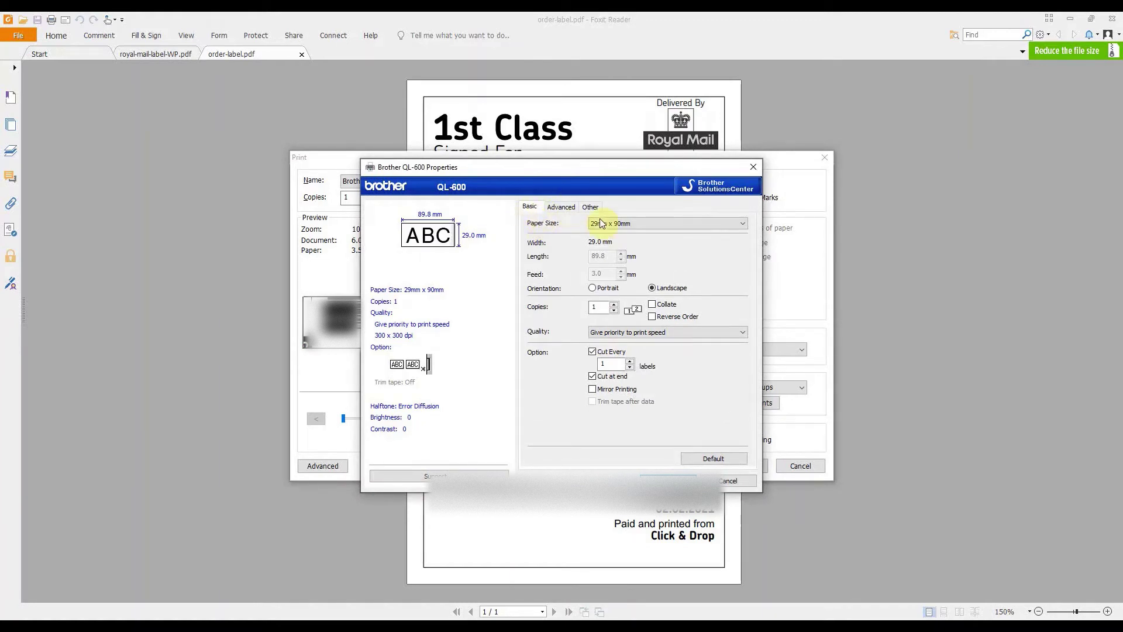
{"action": "left_click", "coordinate": [630, 225]}
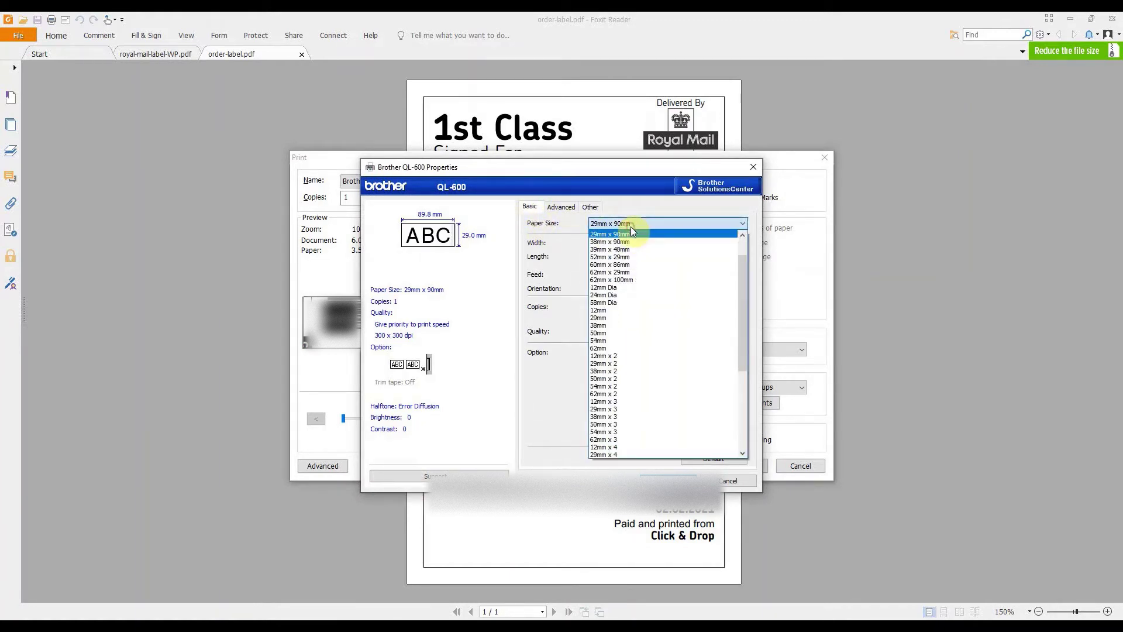
{"action": "left_click", "coordinate": [623, 347]}
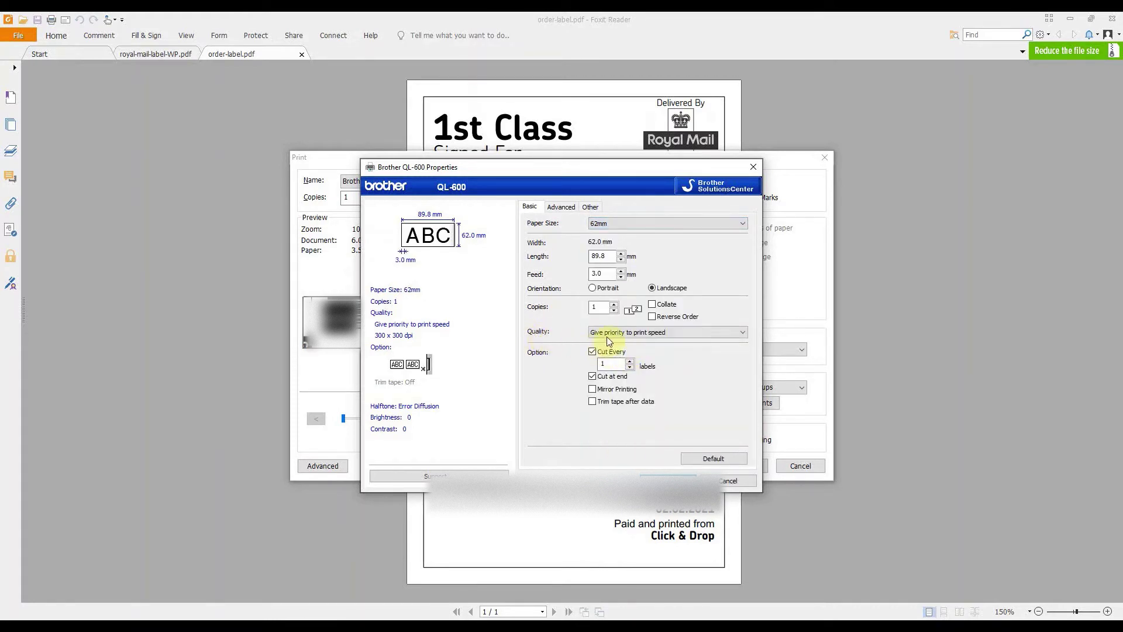
{"action": "left_click", "coordinate": [606, 336]}
{"action": "left_click", "coordinate": [611, 358]}
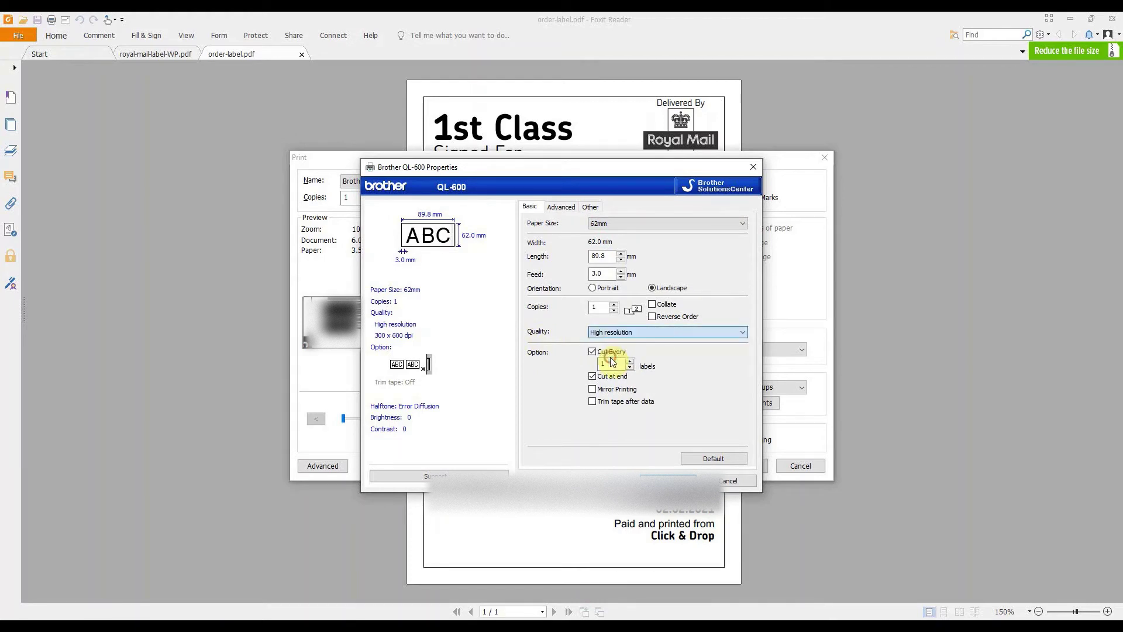
Set halftone to Dither, brightness to -20 and contrast to 20, then confirm the printer properties.
{"action": "left_click", "coordinate": [560, 209]}
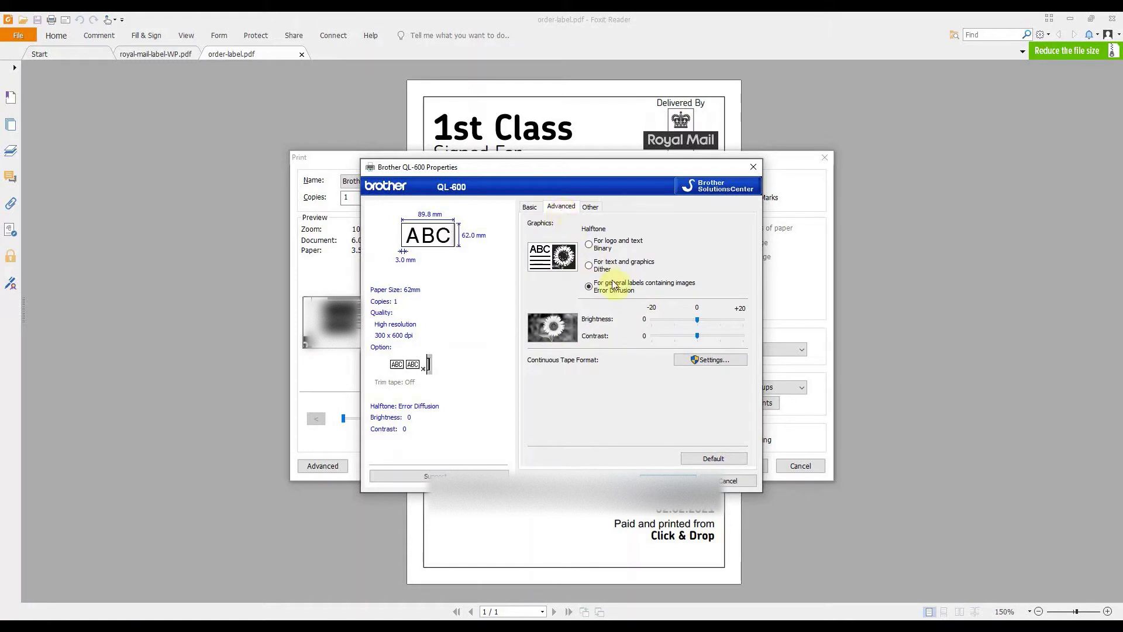
{"action": "left_click", "coordinate": [589, 266]}
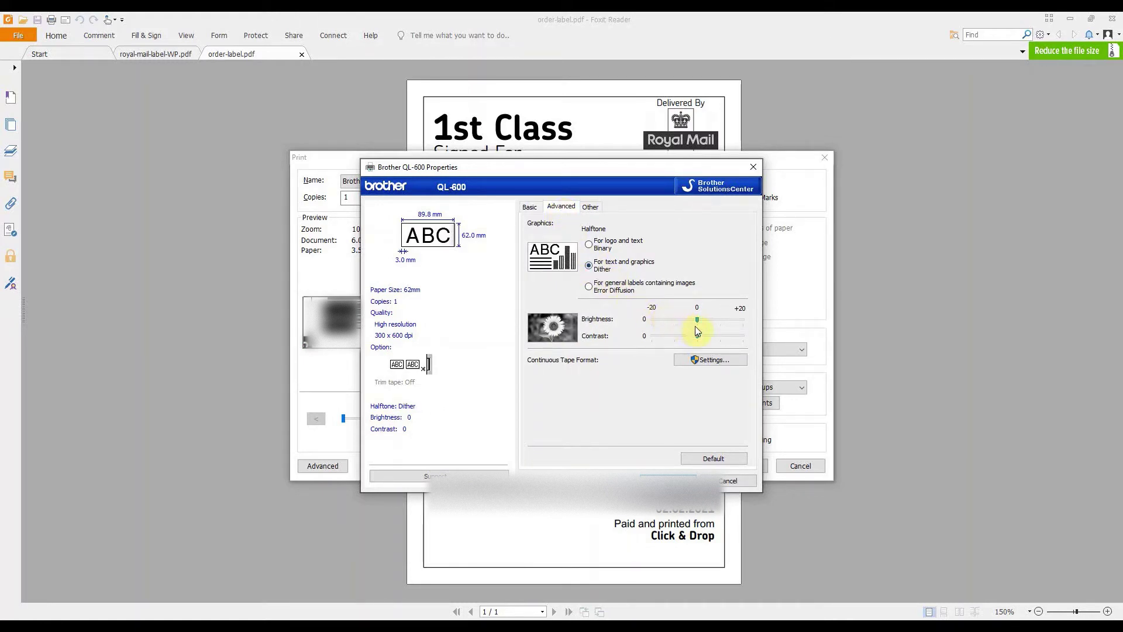
{"action": "left_click_drag", "start_coordinate": [696, 322], "coordinate": [746, 342]}
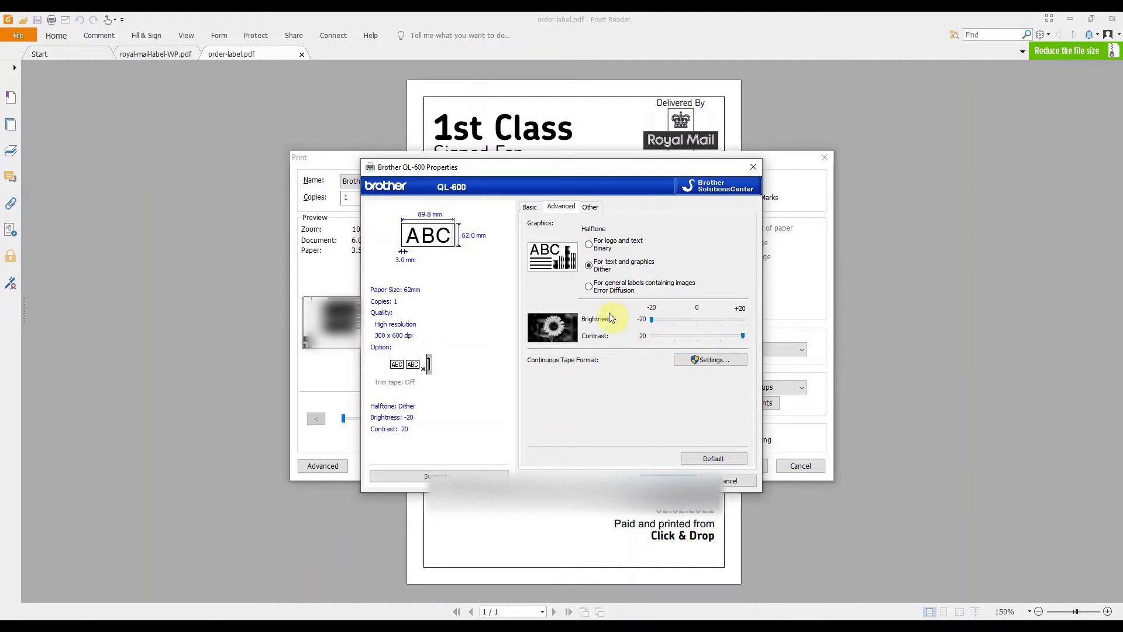
{"action": "left_click", "coordinate": [590, 209]}
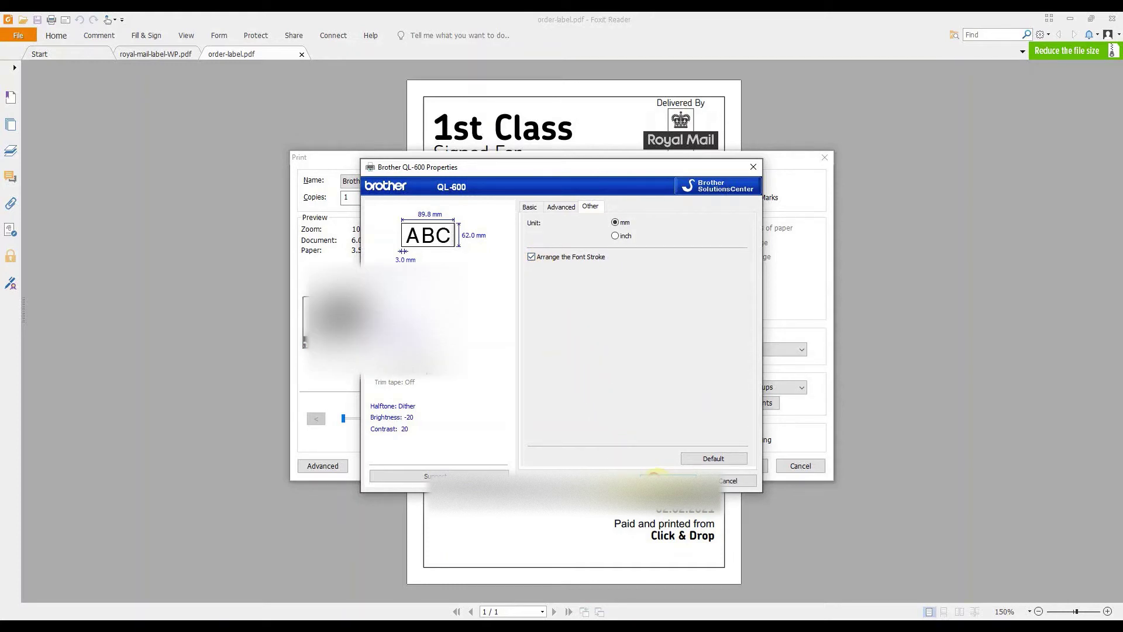
{"action": "left_click", "coordinate": [656, 475]}
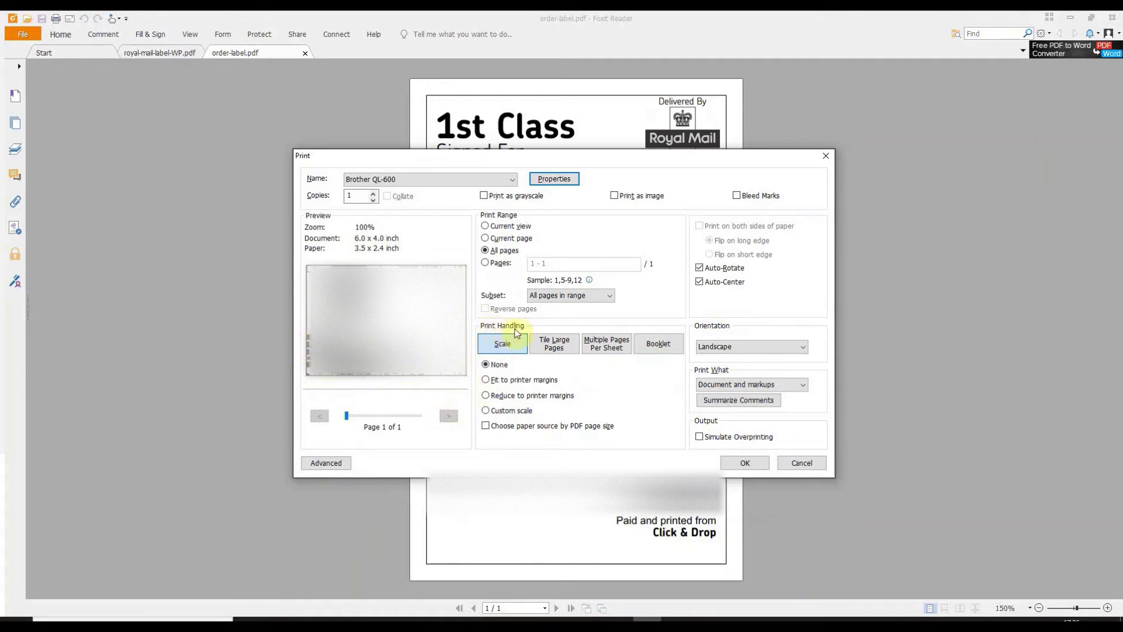
Set Print Handling to a 63.2% custom scale rather than fitting to printer margins.
{"action": "left_click", "coordinate": [504, 385]}
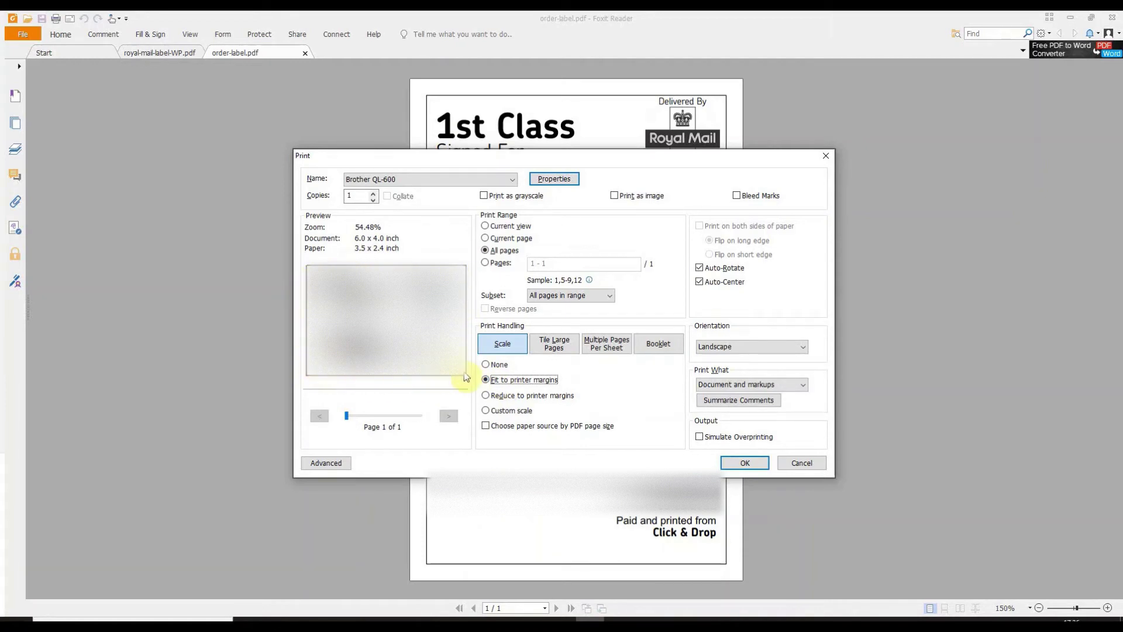
{"action": "left_click", "coordinate": [486, 412]}
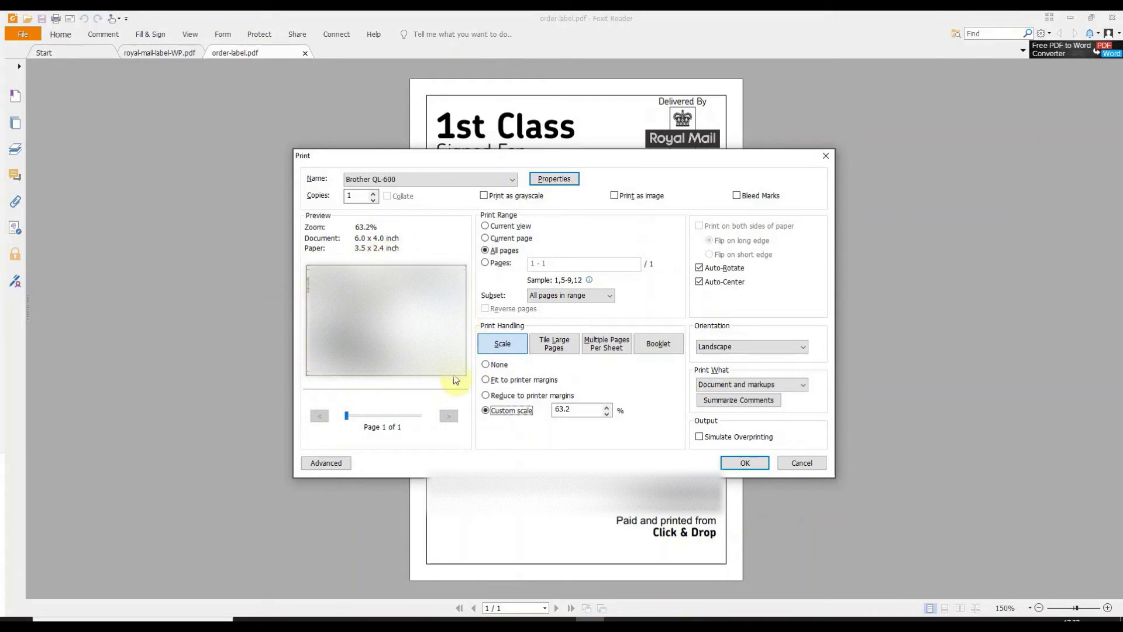
{"action": "double_click", "coordinate": [570, 412]}
{"action": "left_click", "coordinate": [569, 412]}
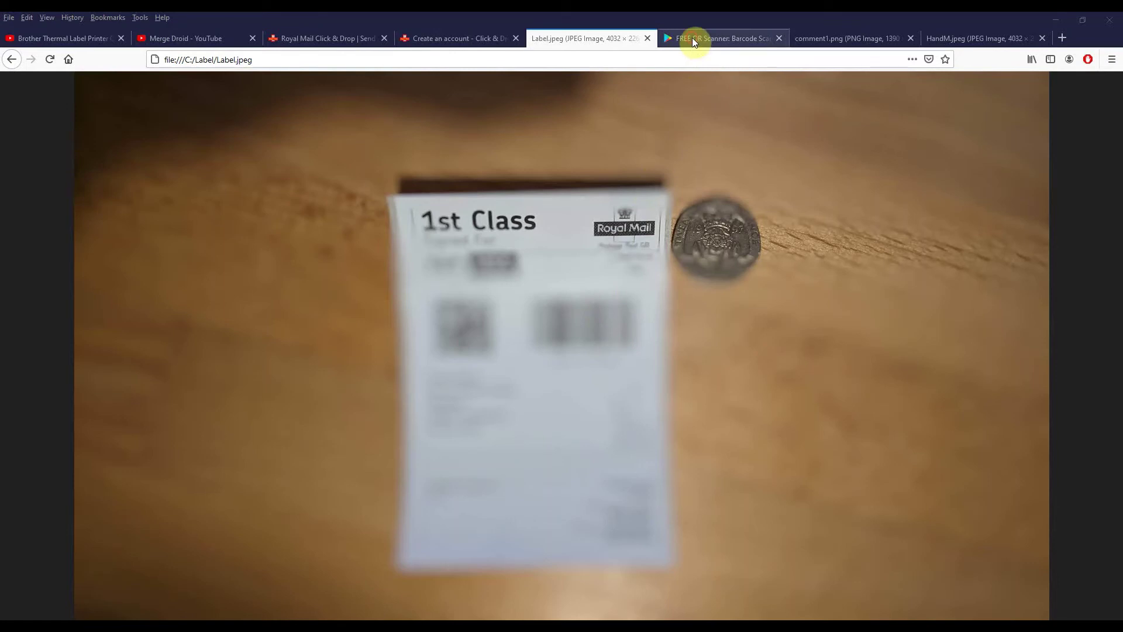
Bring up the FREE QR Scanner Google Play listing, scrolled to its top with the install option.
{"action": "left_click", "coordinate": [692, 37]}
{"action": "scroll", "coordinate": [604, 188], "scroll_direction": "up", "scroll_amount": 8}
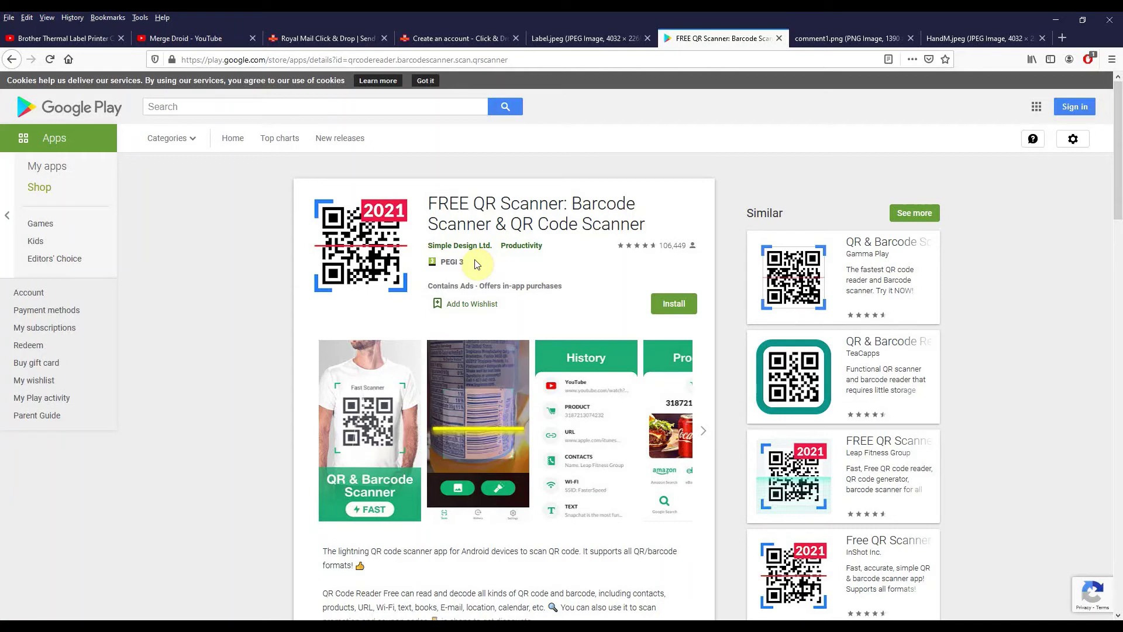
Show comment1.png, the viewer comment warning Royal Mail labels must stay a fixed size.
{"action": "left_click", "coordinate": [811, 40]}
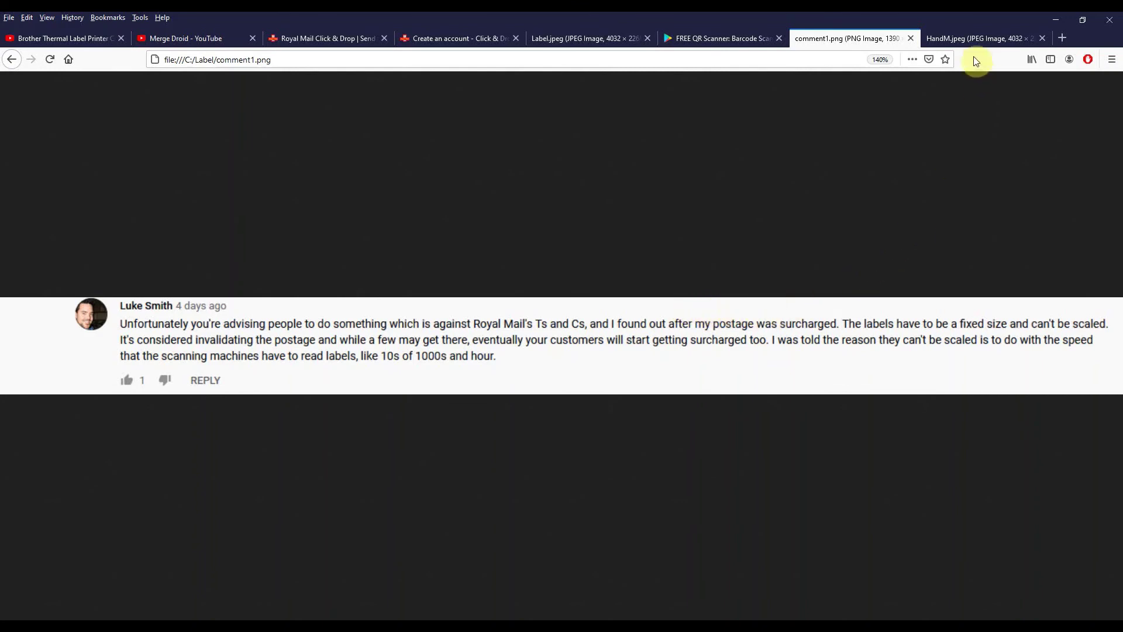
Show HandM.jpeg, the photo of a Tracked 48 H&M Returns label beside a coin.
{"action": "left_click", "coordinate": [970, 39]}
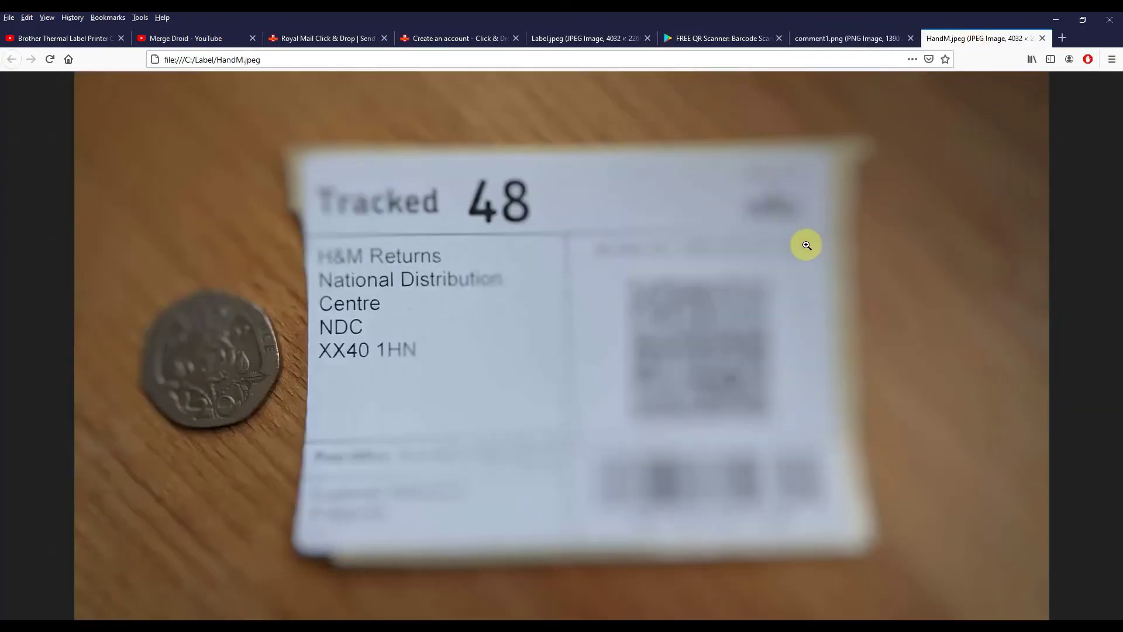